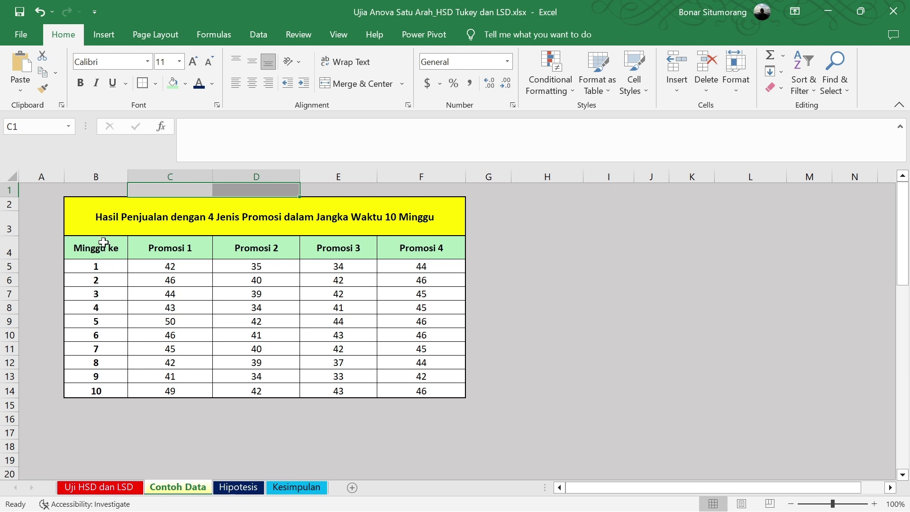
Step: Review the weekly sales table on the Contoh Data sheet and the hypotheses and decision rules on the Hipotesis sheet
drag(103, 238, 114, 383)
click(162, 303)
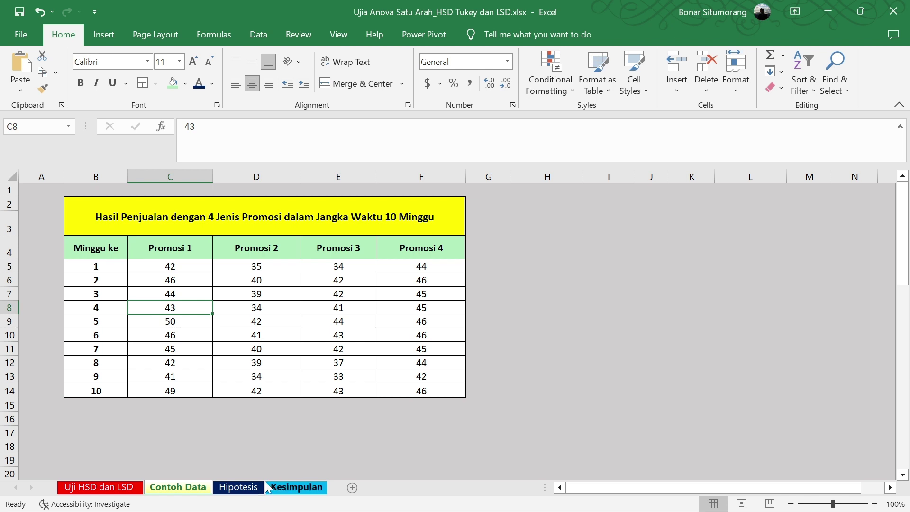
click(239, 487)
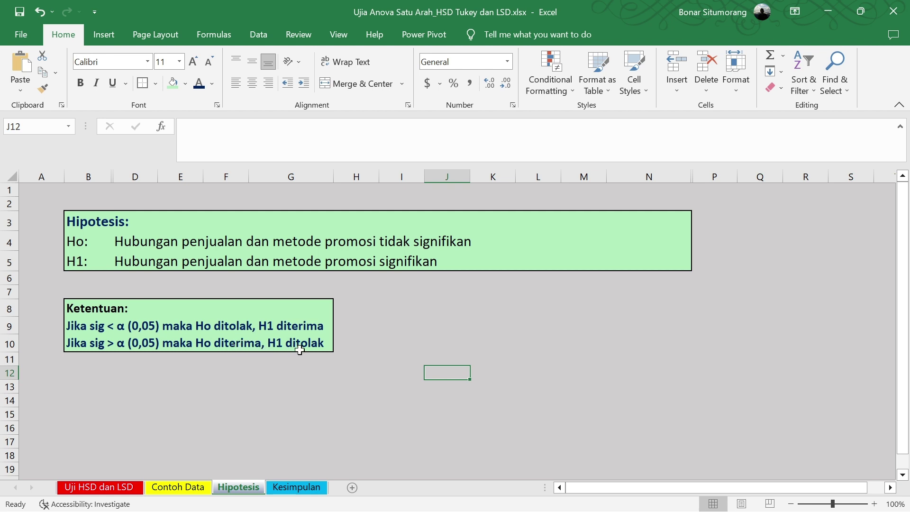
click(286, 381)
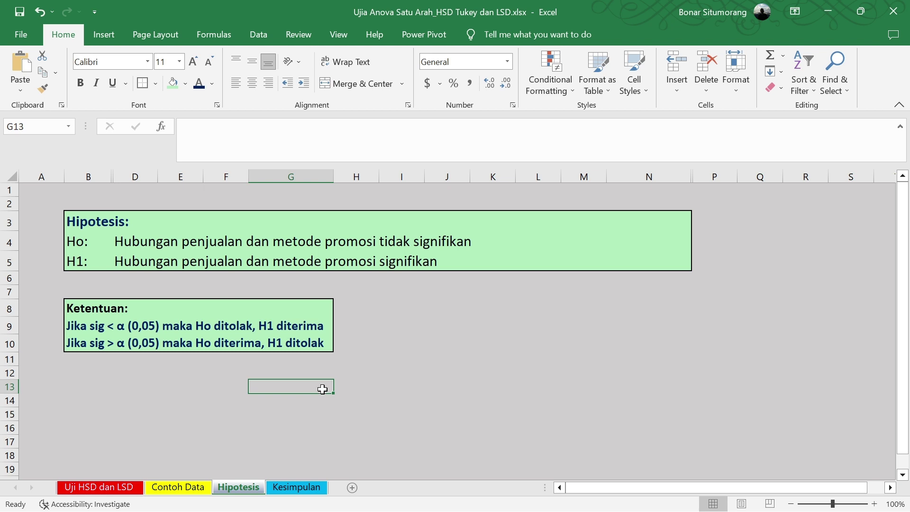
click(180, 488)
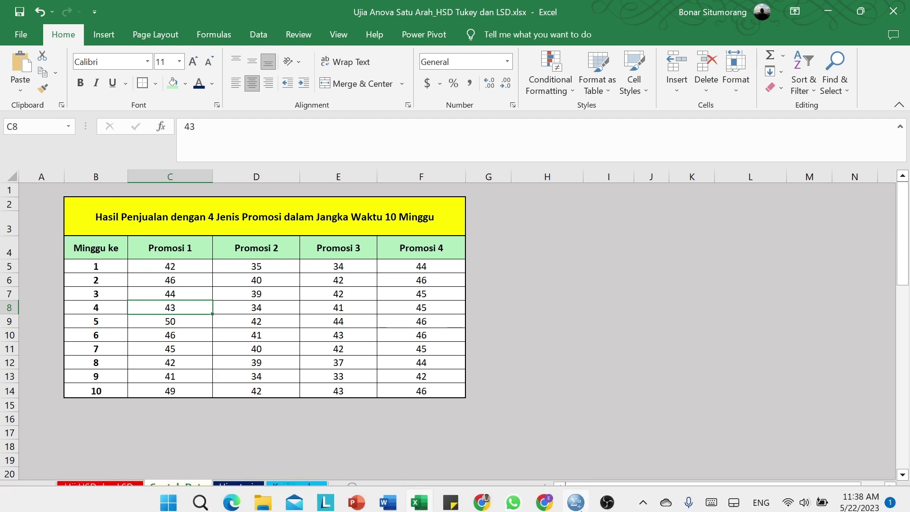
Step: Switch to SPSS and inspect the definitions of the Penjualan and Promosi variables, including Promosi's value labels
click(581, 505)
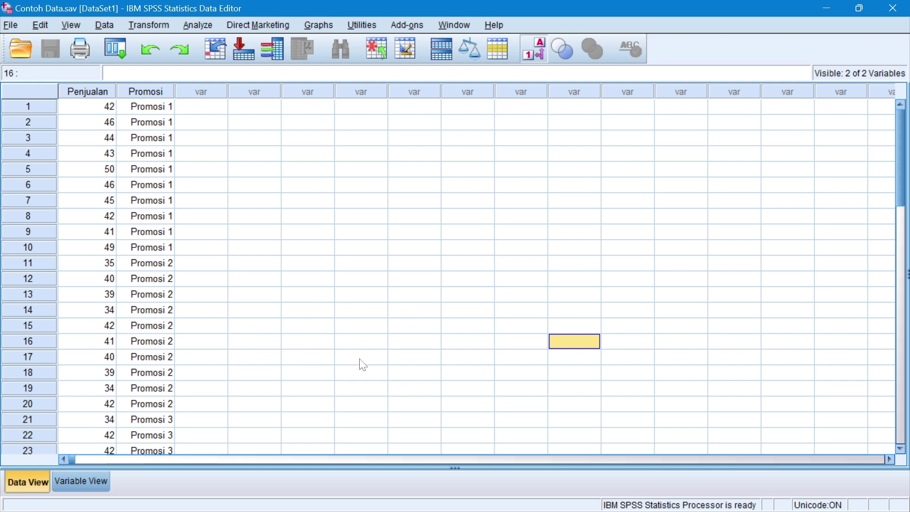
click(79, 481)
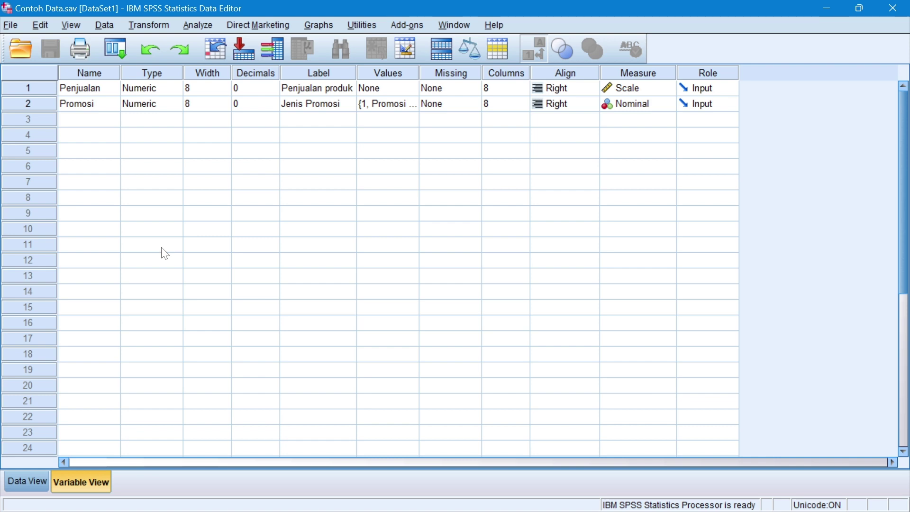
click(98, 94)
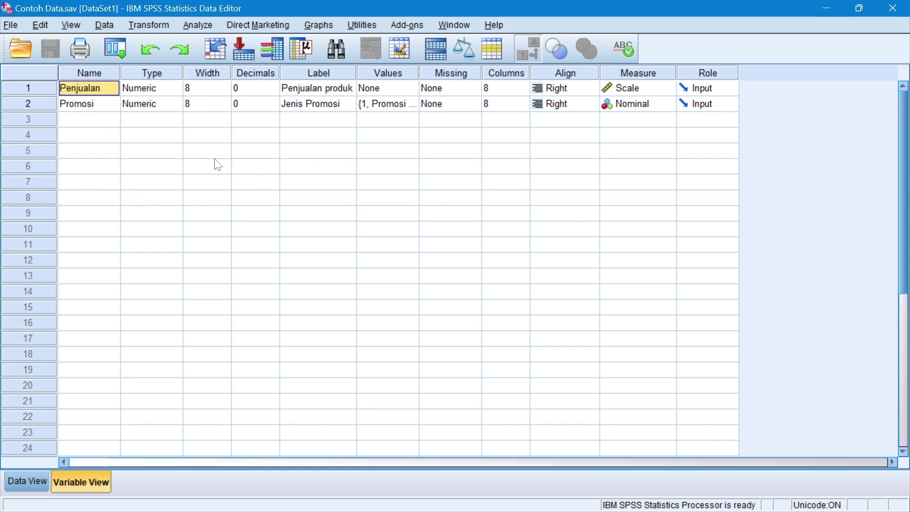
click(88, 103)
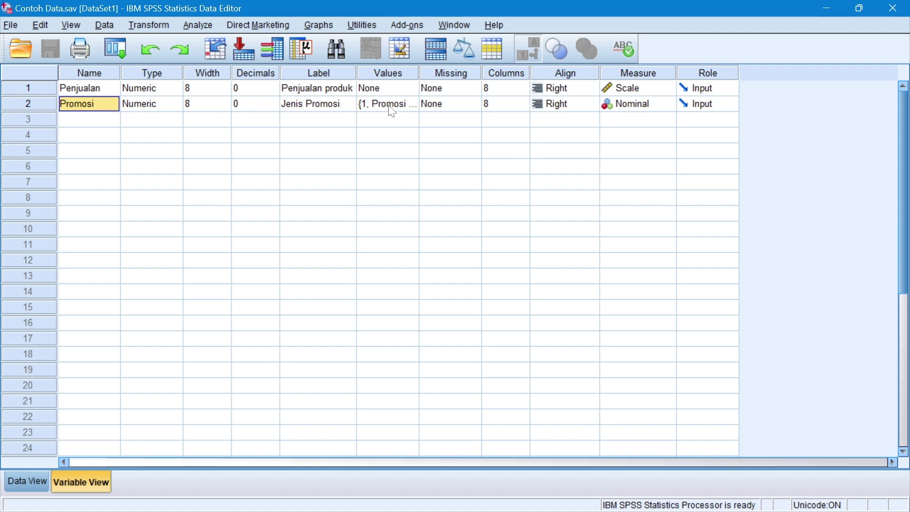
click(408, 107)
click(413, 106)
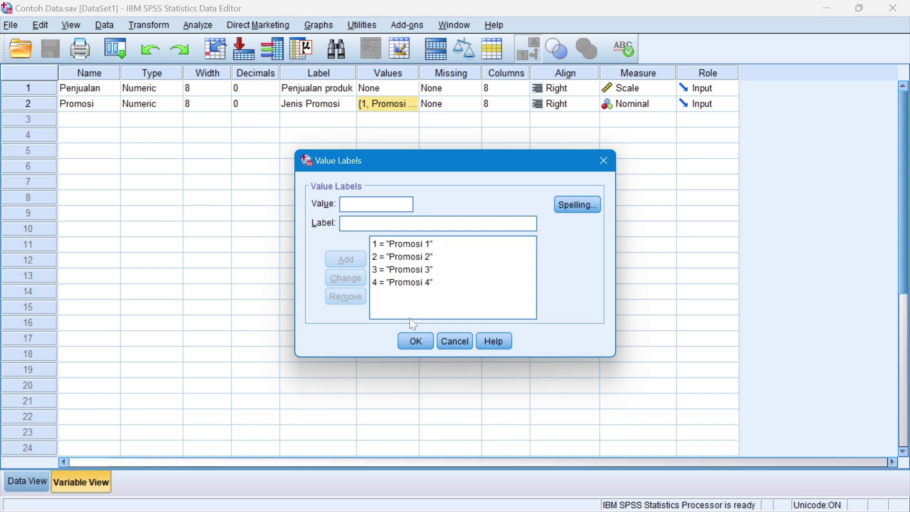
click(423, 345)
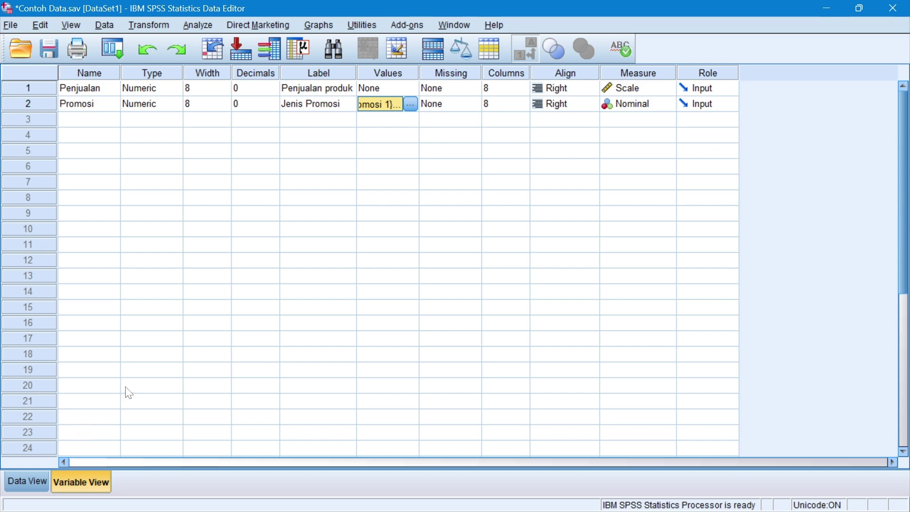
Step: Examine how the Penjualan values and their Promosi groups are entered across the dataset's rows
click(27, 482)
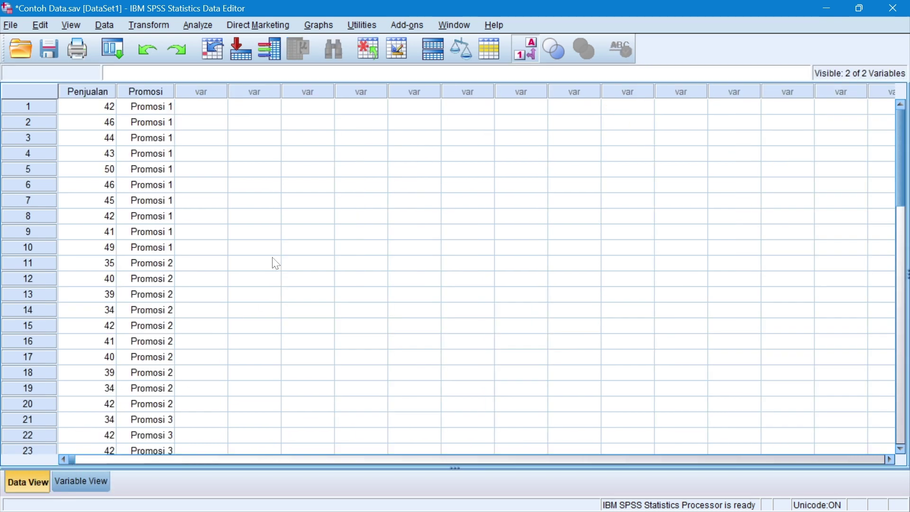
click(85, 105)
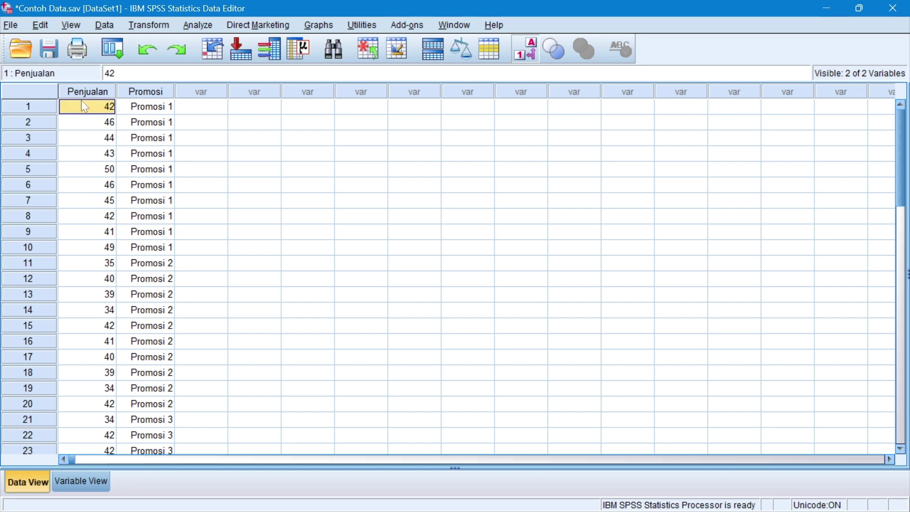
click(149, 107)
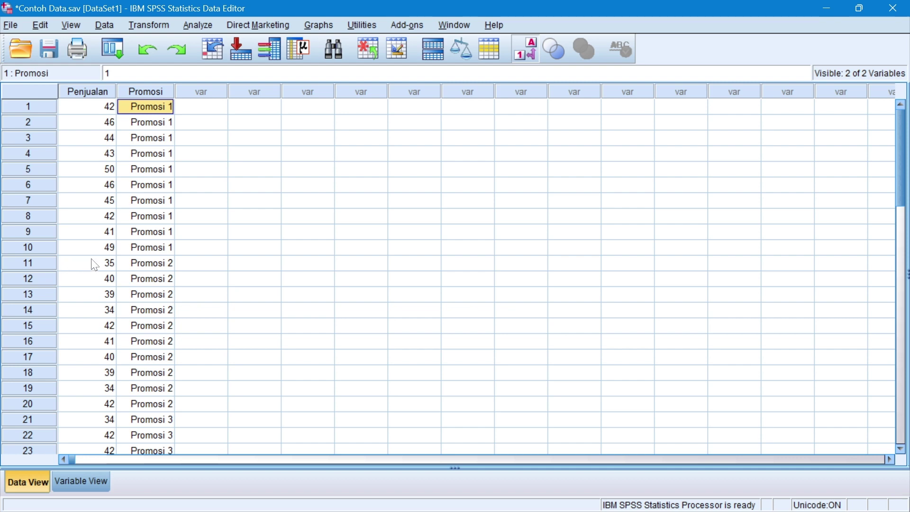
click(106, 268)
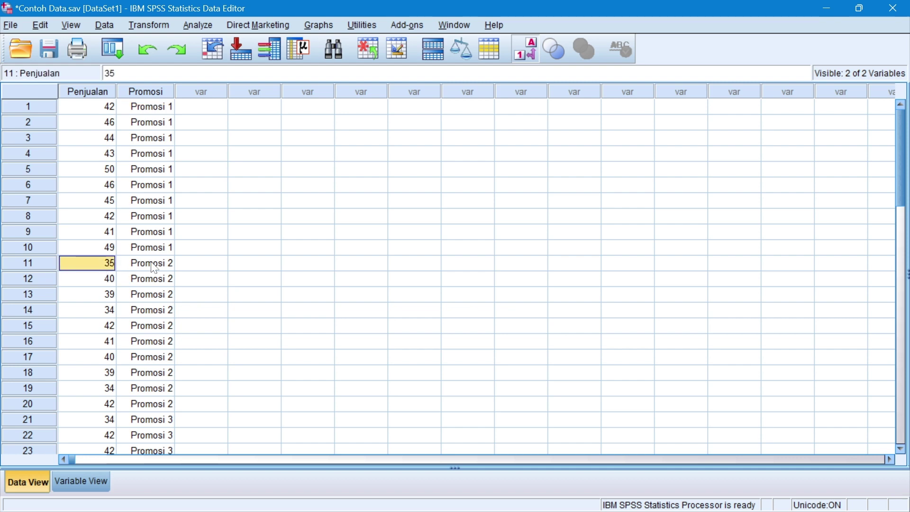
scroll(156, 269, down, 4)
scroll(157, 277, down, 2)
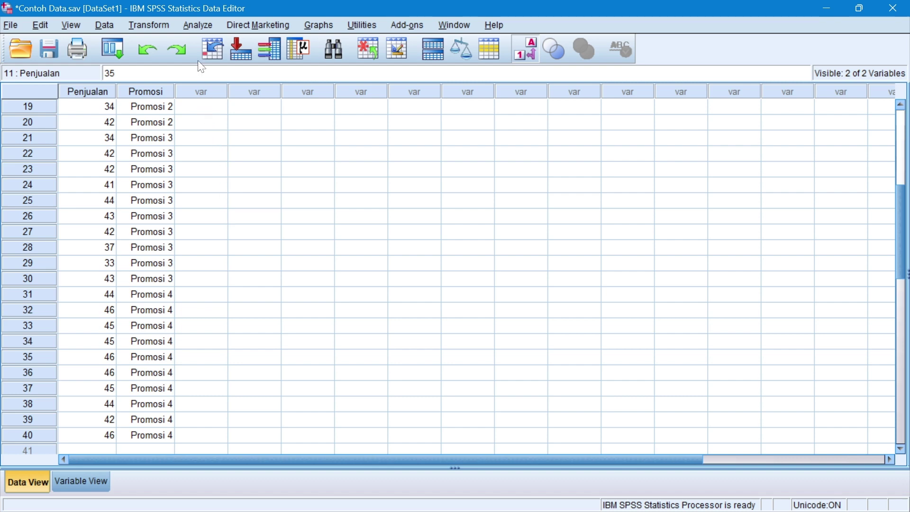
Step: Set up a One-Way ANOVA with Penjualan produk as the dependent variable and Jenis Promosi as the factor
click(204, 26)
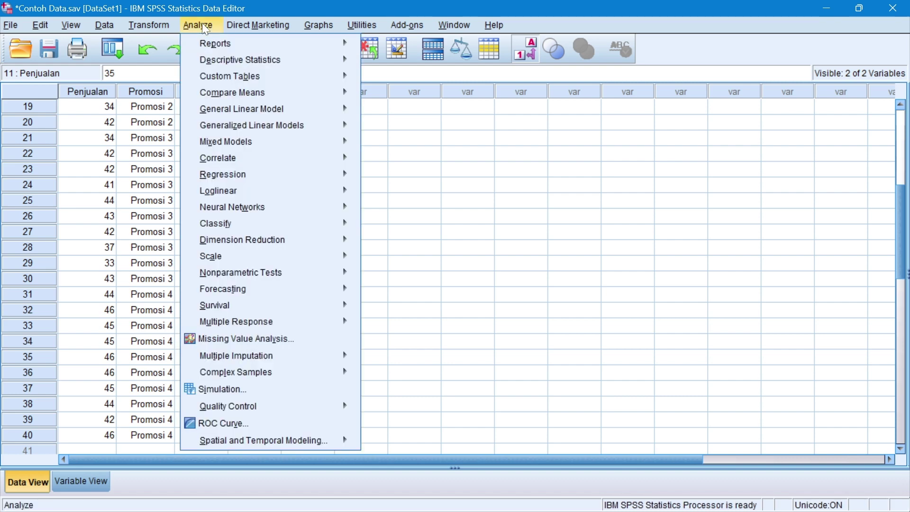
mouse_move(242, 94)
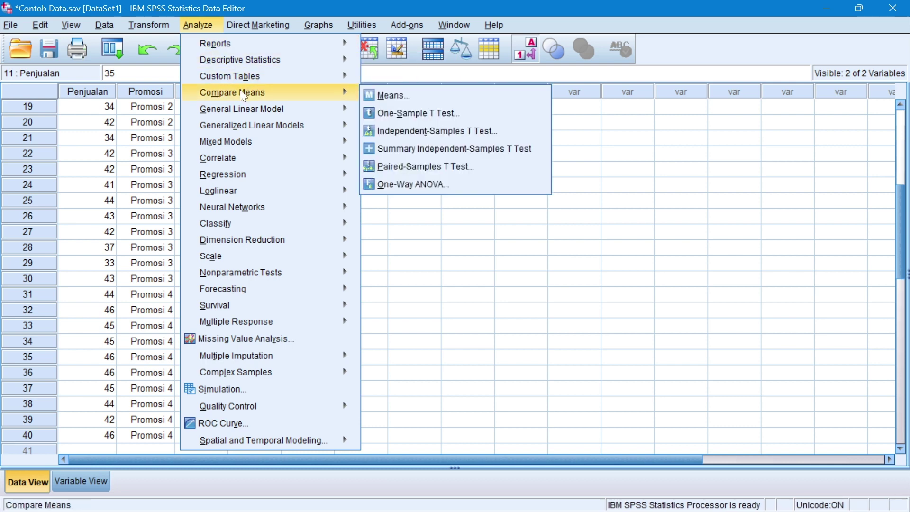
click(418, 185)
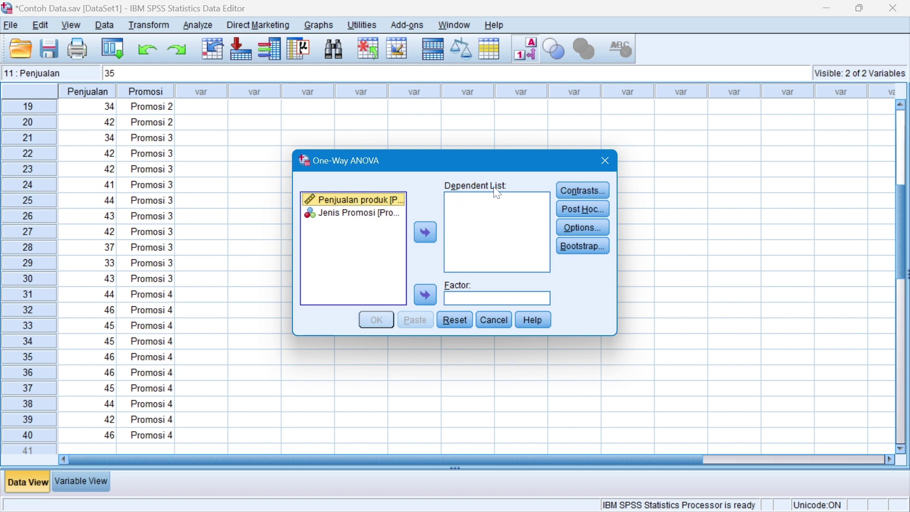
click(426, 232)
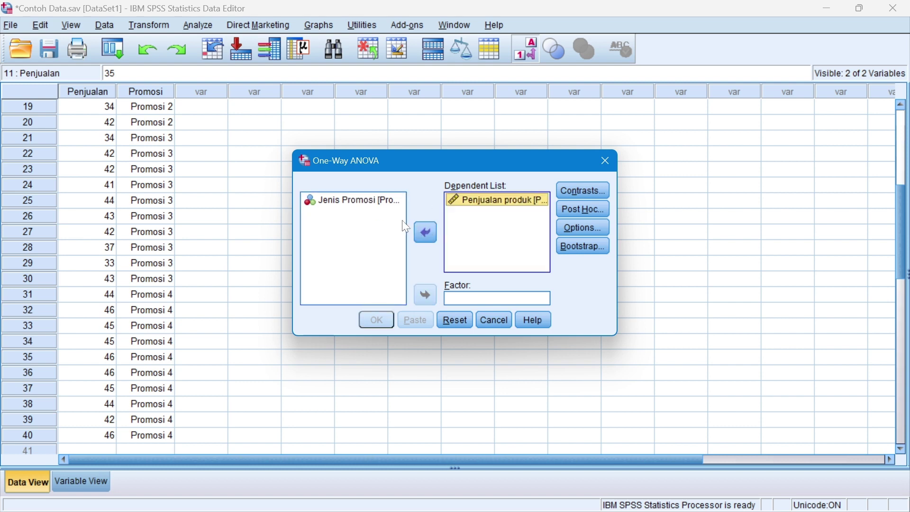
click(367, 201)
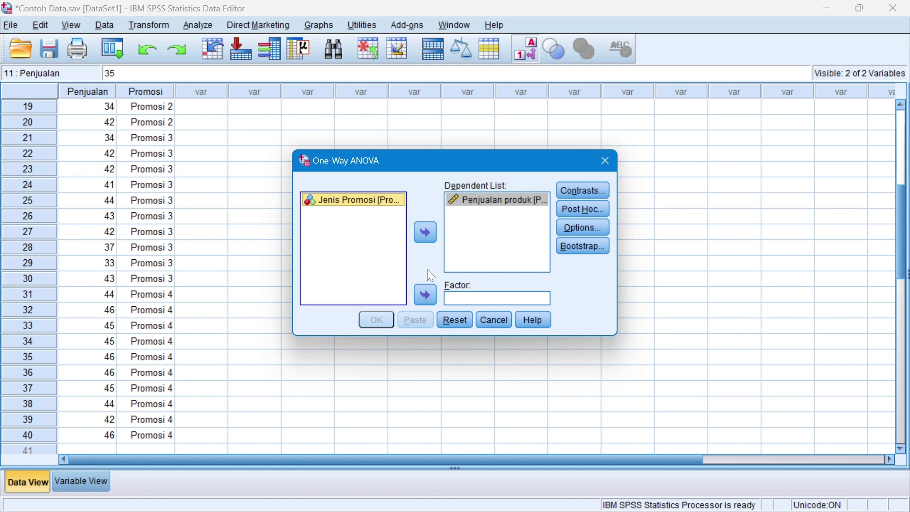
click(426, 295)
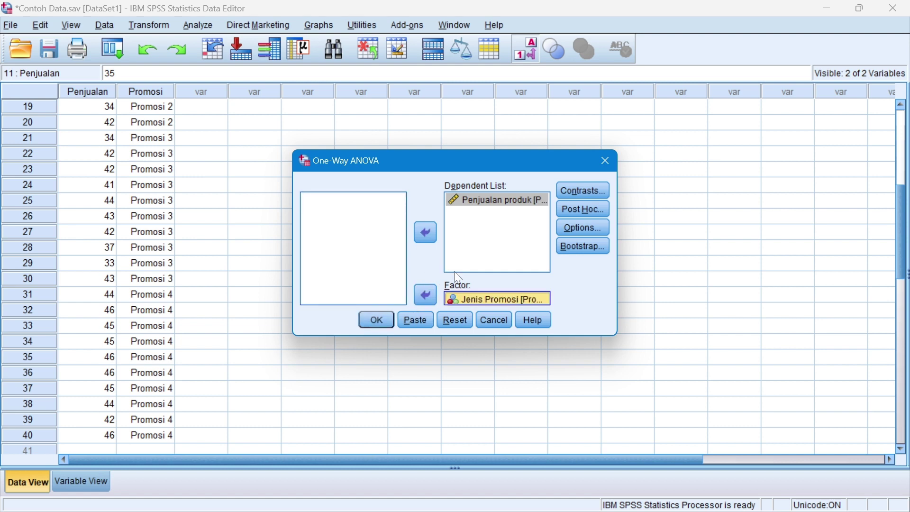
Step: Enable the LSD and Tukey post hoc comparisons and run the One-Way ANOVA
click(595, 208)
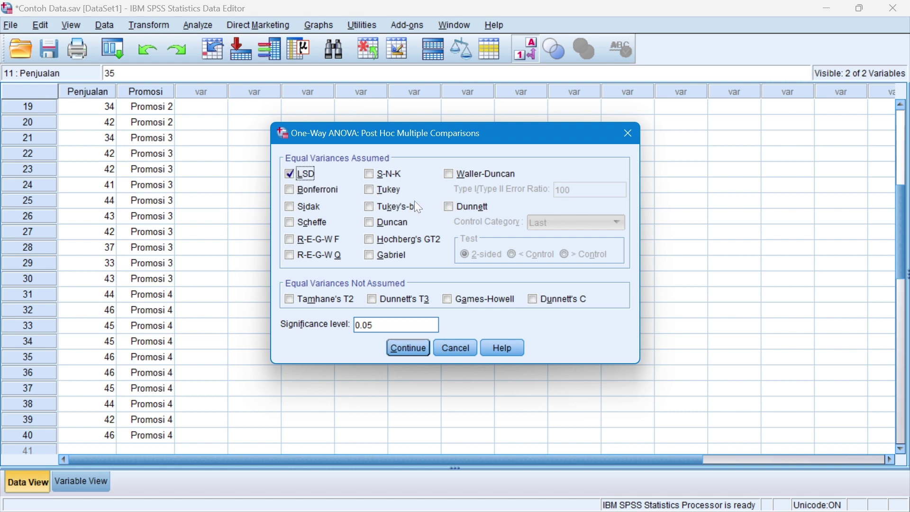
click(369, 189)
click(411, 348)
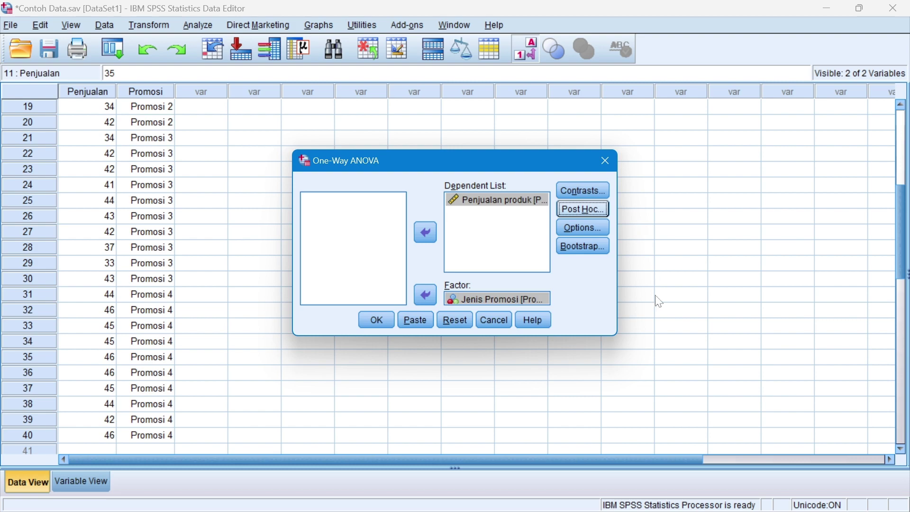
click(376, 320)
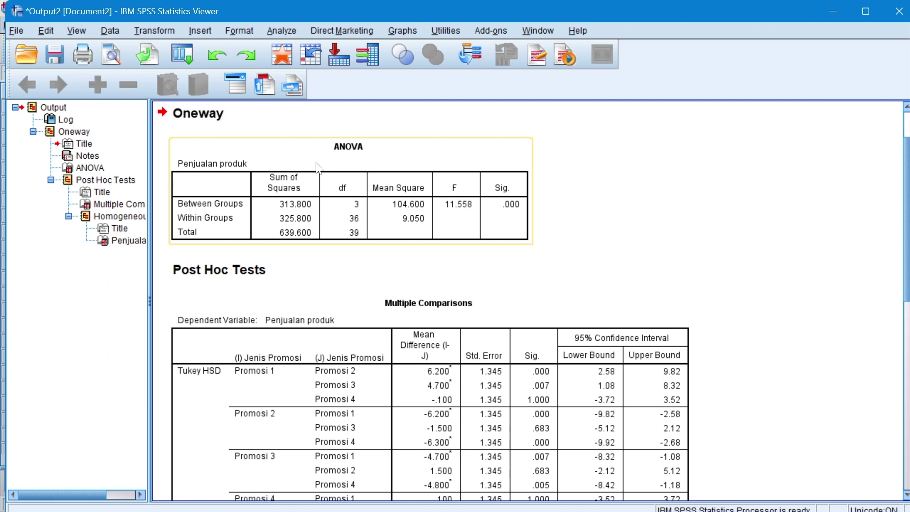
Step: Examine the ANOVA table, the Tukey HSD and LSD multiple comparisons, and the homogeneous subsets in the output
click(313, 207)
scroll(353, 249, down, 6)
scroll(353, 251, down, 4)
scroll(348, 275, up, 9)
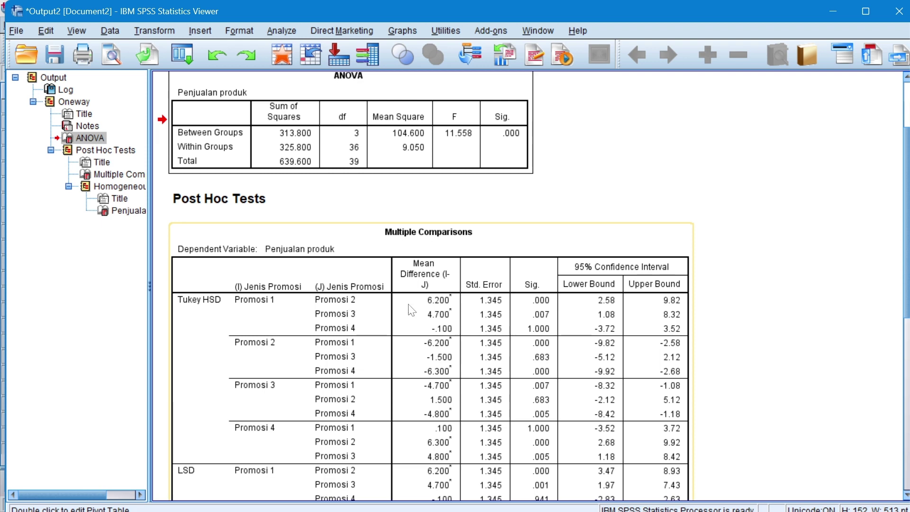
scroll(414, 309, down, 6)
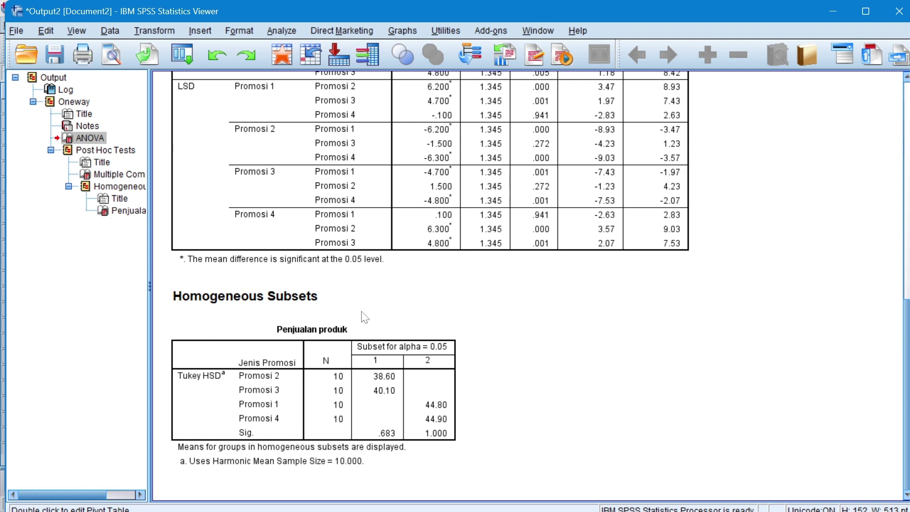
scroll(365, 317, up, 5)
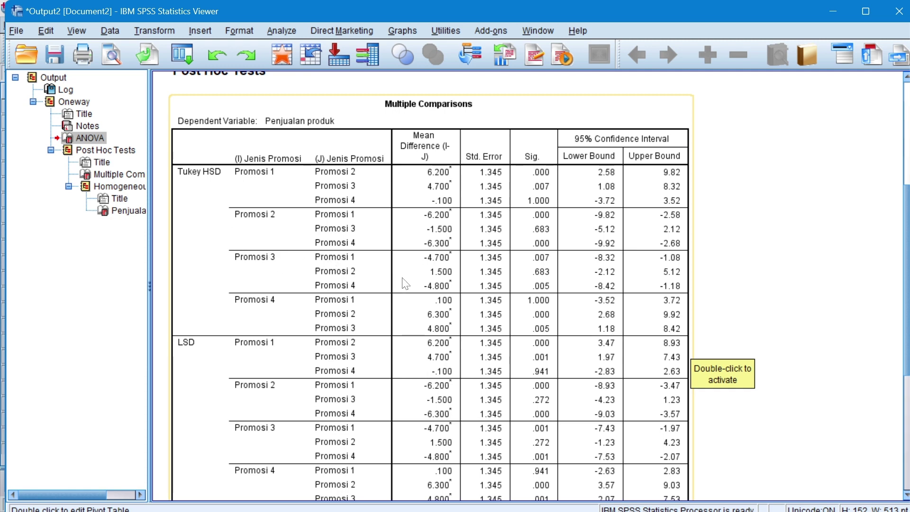
scroll(395, 321, down, 6)
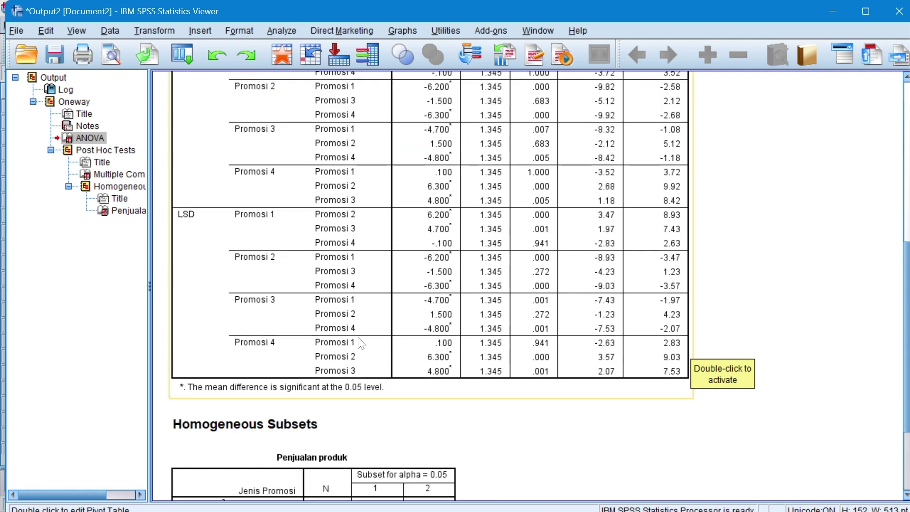
scroll(351, 334, up, 3)
scroll(351, 333, up, 2)
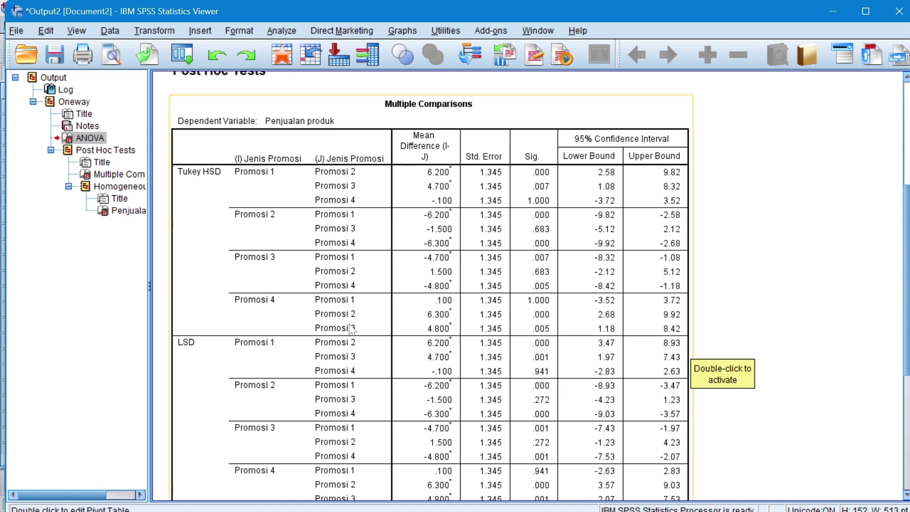
click(324, 232)
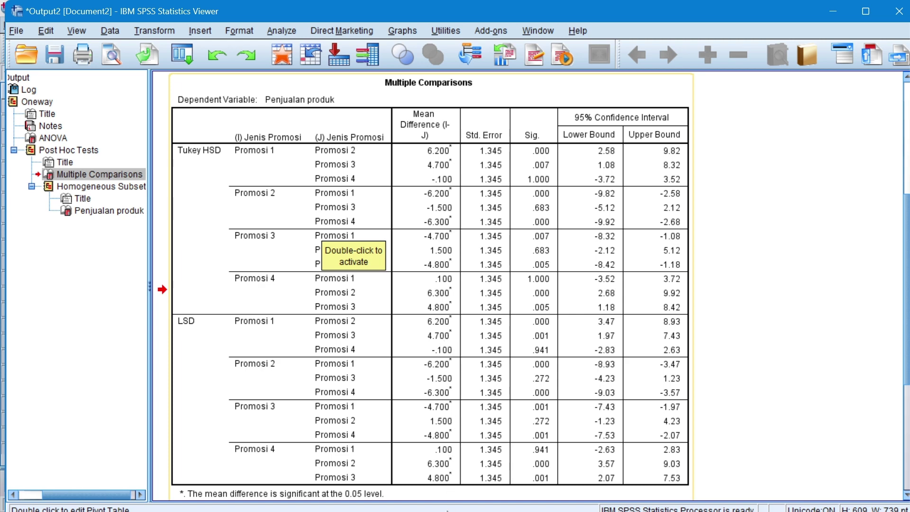
Step: Switch back to the Excel workbook and review the comparison results and conclusion table on the Kesimpulan sheet
mouse_move(423, 505)
click(398, 439)
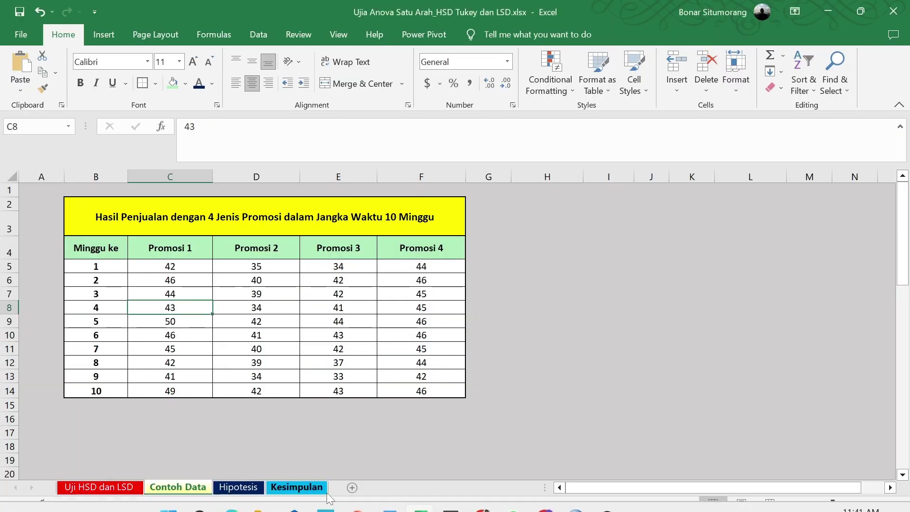
click(244, 487)
click(277, 488)
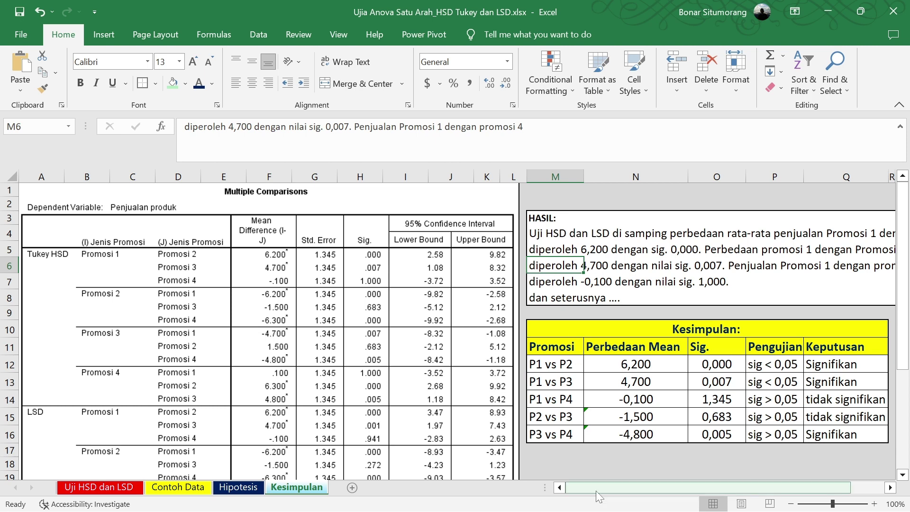
drag(595, 487, 612, 487)
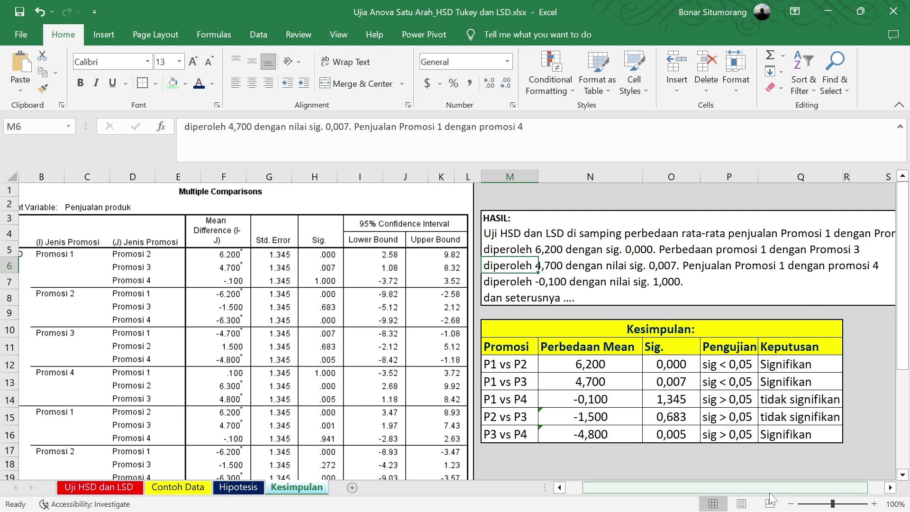
mouse_move(769, 487)
mouse_down()
mouse_move(800, 490)
mouse_move(761, 485)
mouse_up()
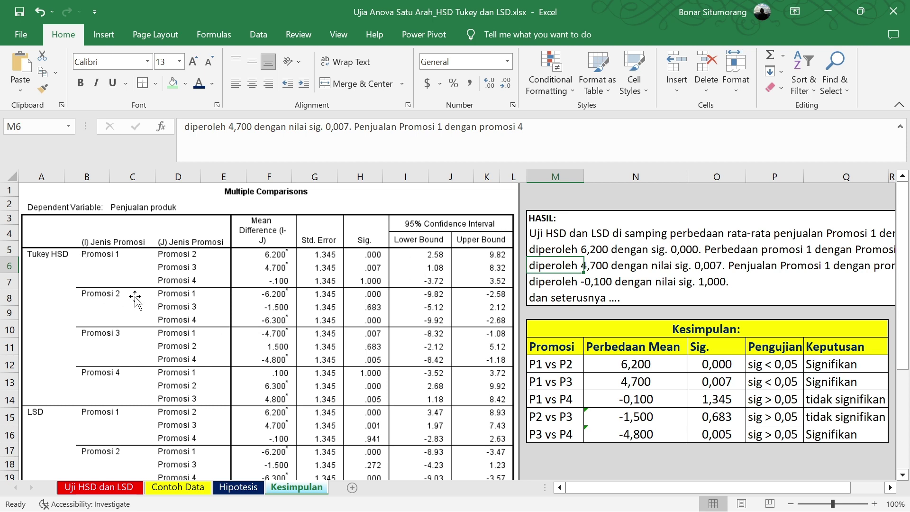
click(829, 250)
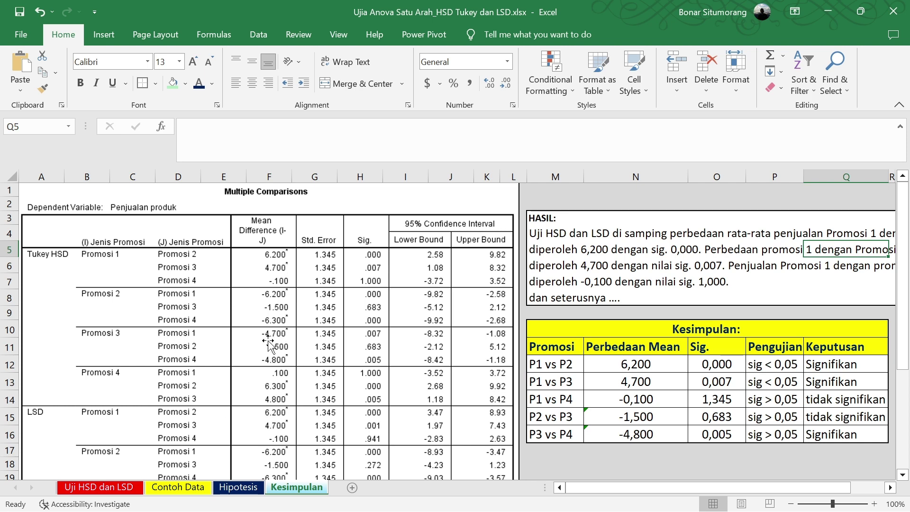
Step: Look over the multiple comparisons table, and review the Ho and H1 statements and the decision rules on the Hipotesis sheet
scroll(275, 375, down, 1)
scroll(281, 377, down, 1)
scroll(350, 332, up, 2)
click(239, 487)
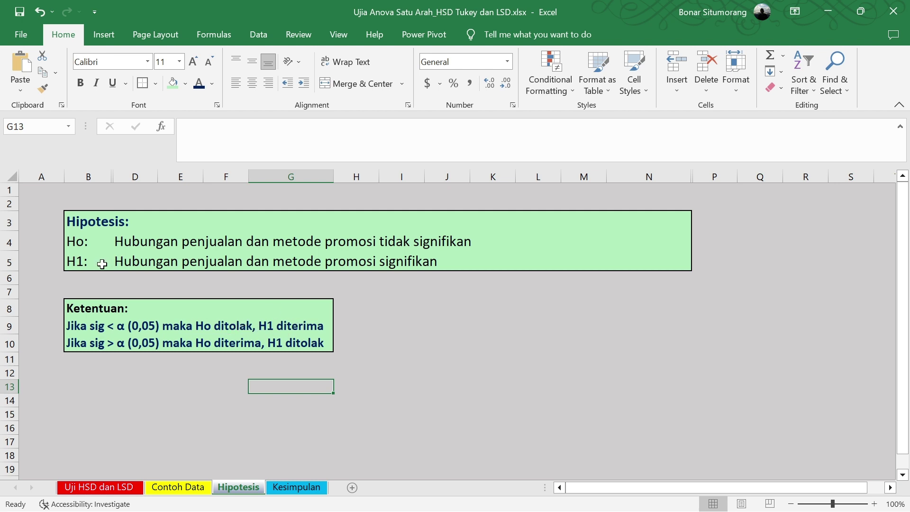
click(127, 263)
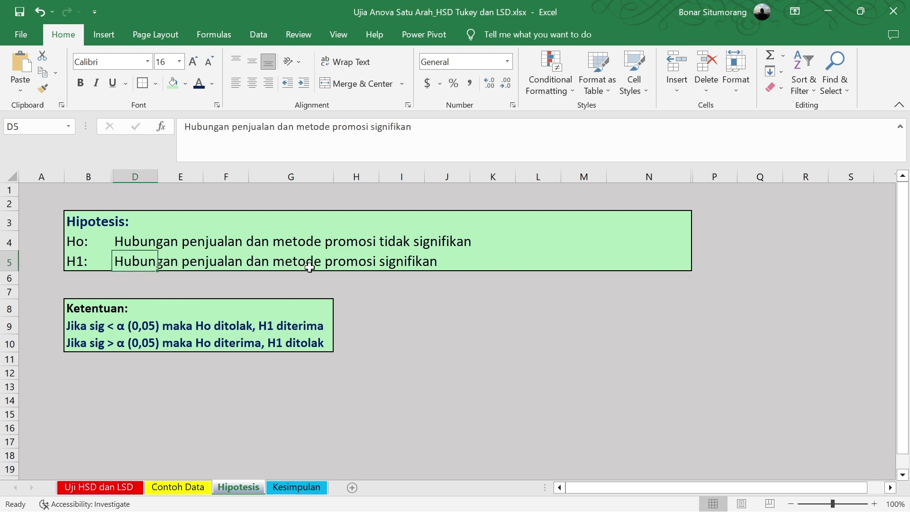
Step: On the Kesimpulan sheet, correct the Pengujian entry for P3 vs P4 to "sig < 0,05"
click(296, 488)
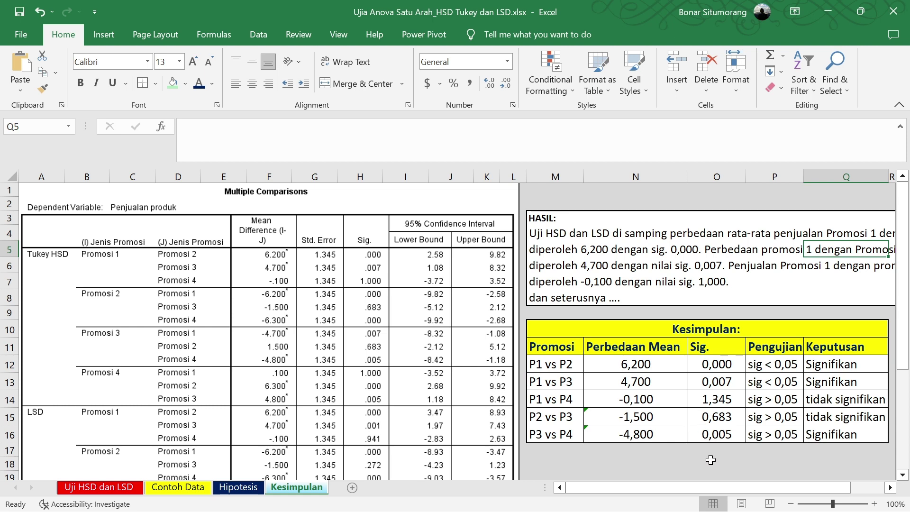
click(766, 435)
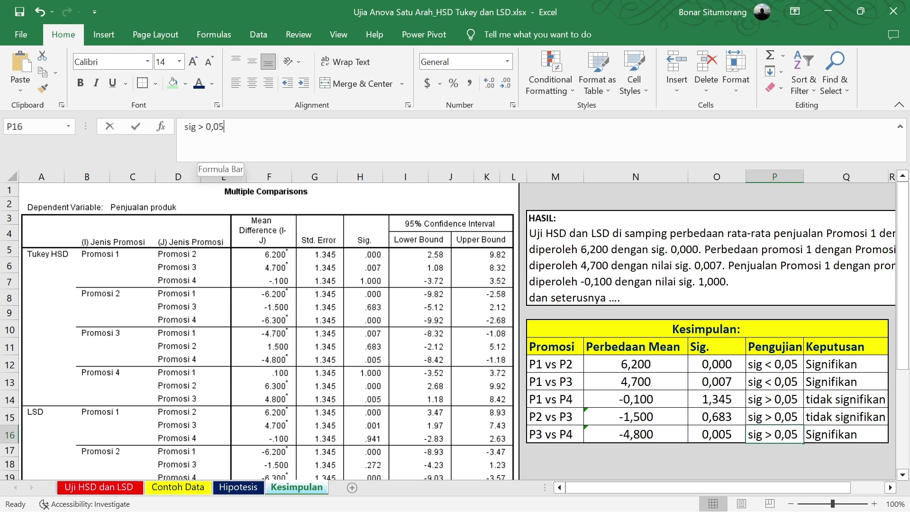
click(204, 157)
key(Left)
key(Left)
key(Left)
key(Left)
key(BackSpace)
key(BackSpace)
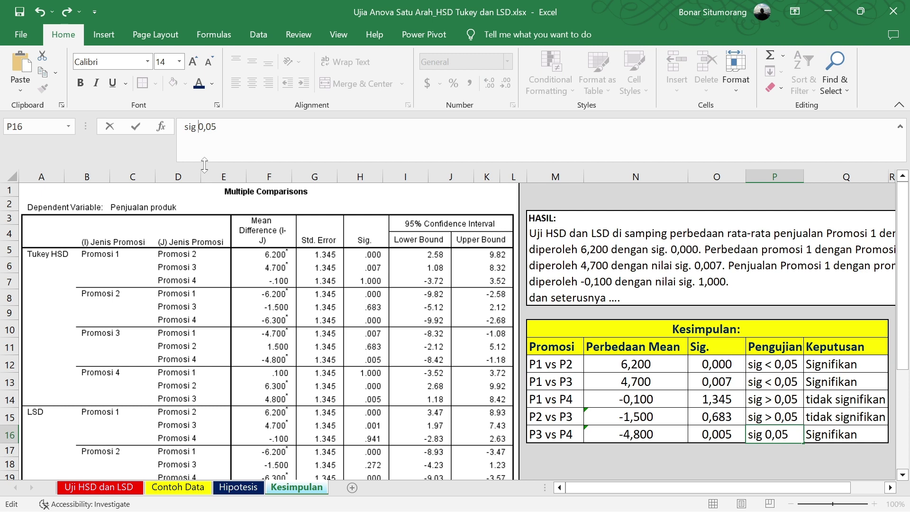
text(<)
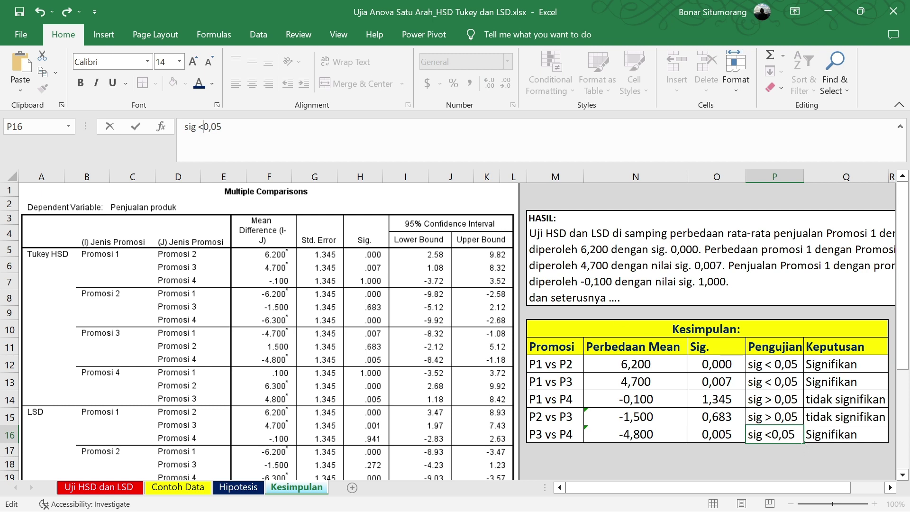
click(783, 466)
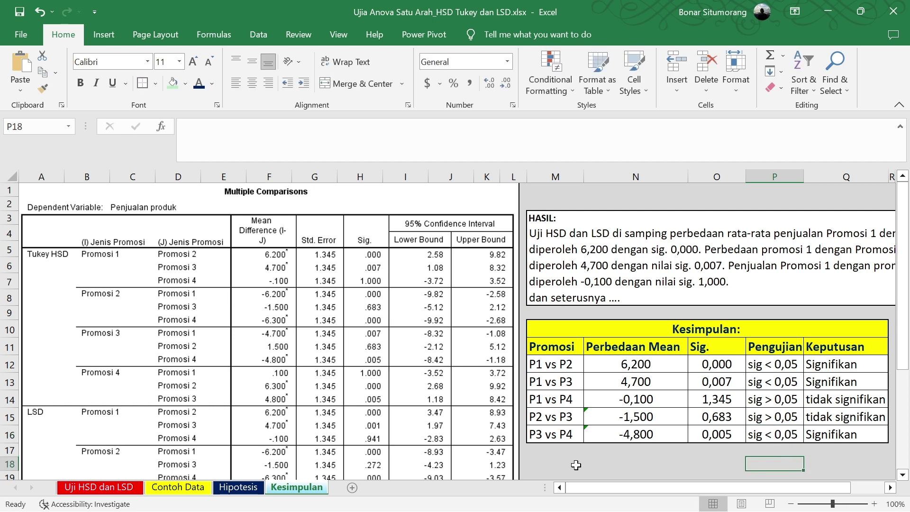